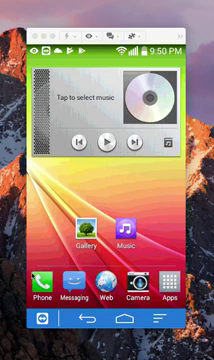
Open the app drawer to launch YouTube and load its What to watch feed.
left_click(166, 283)
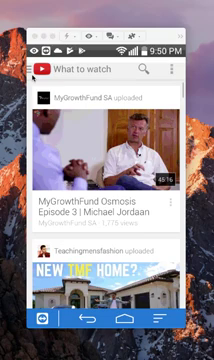
Open the side menu listing Home, Subscriptions, Uploads, Library and History.
left_click(31, 70)
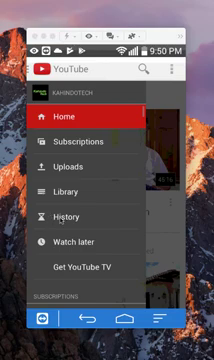
left_click(61, 218)
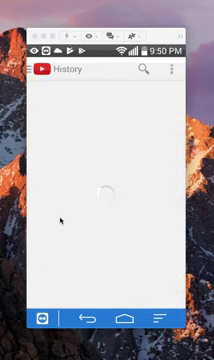